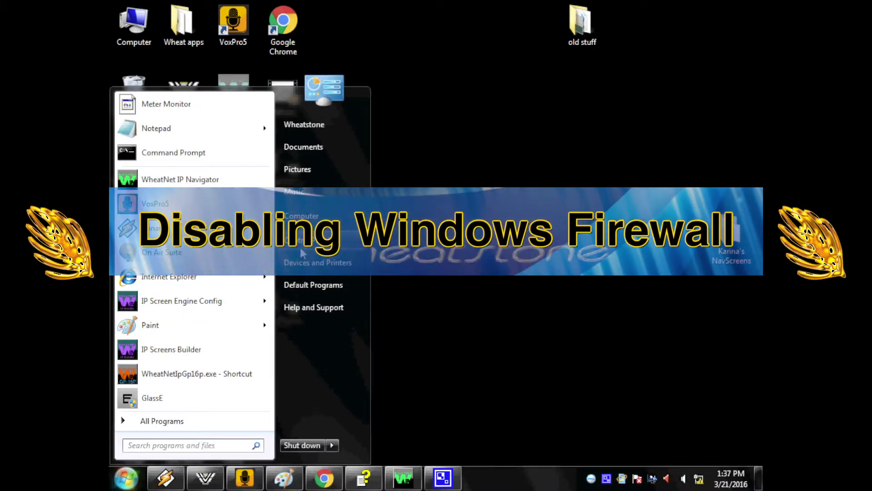
Step: Open the Control Panel from the Start menu
click(303, 253)
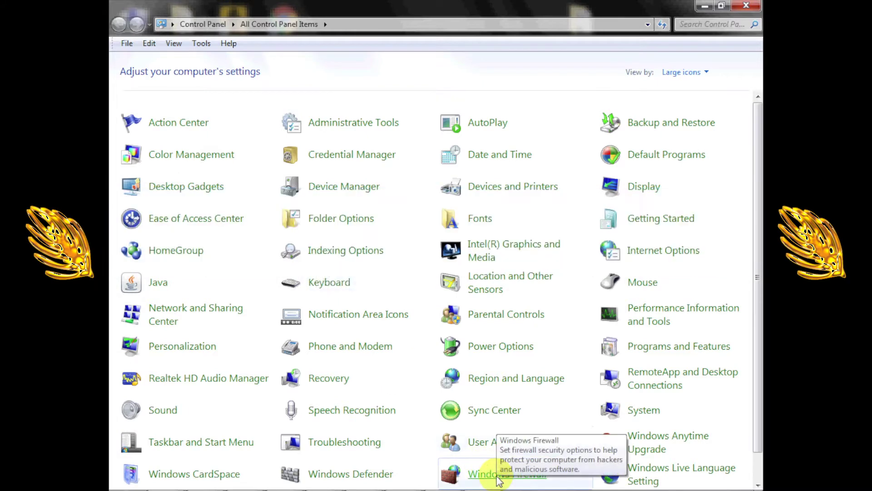
Step: Open Windows Firewall and its Advanced settings console from Control Panel
click(498, 477)
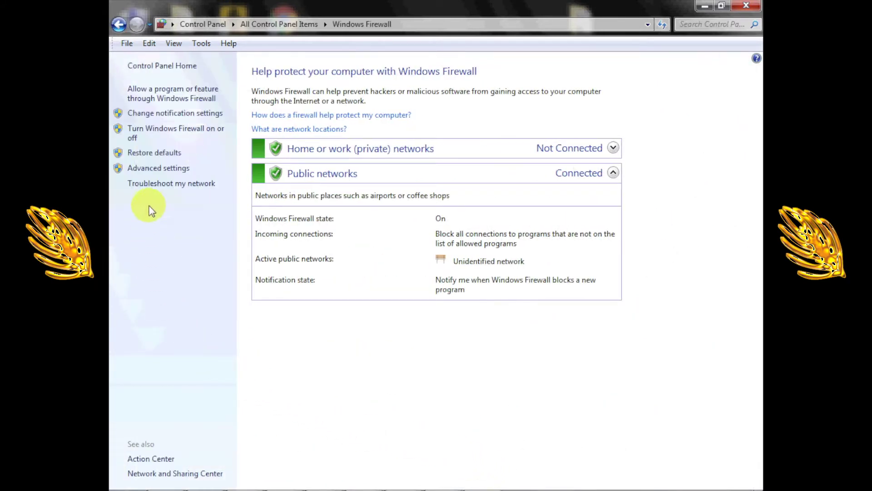
click(161, 170)
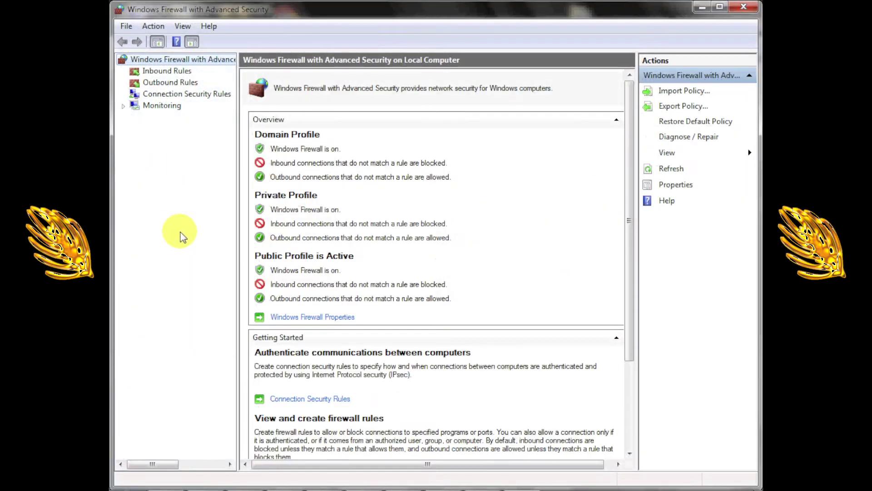
Step: In firewall properties, set the Domain profile to allow inbound connections and firewall state Off
click(307, 320)
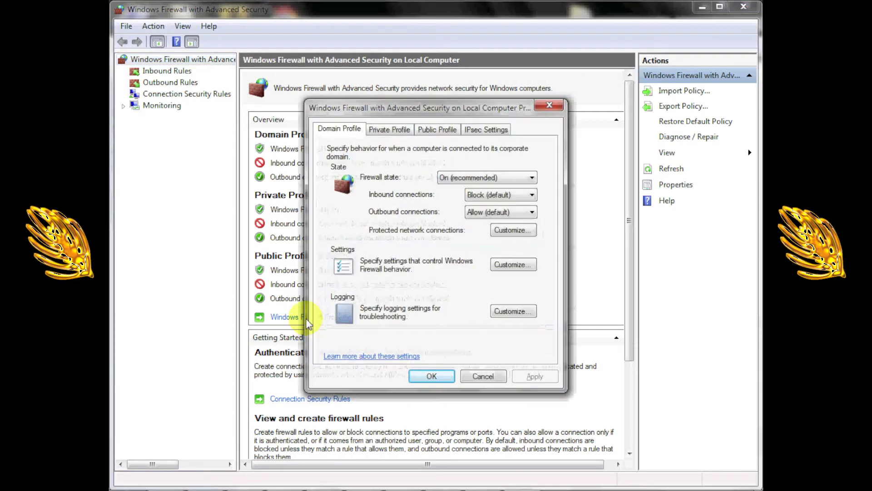
click(533, 196)
click(529, 220)
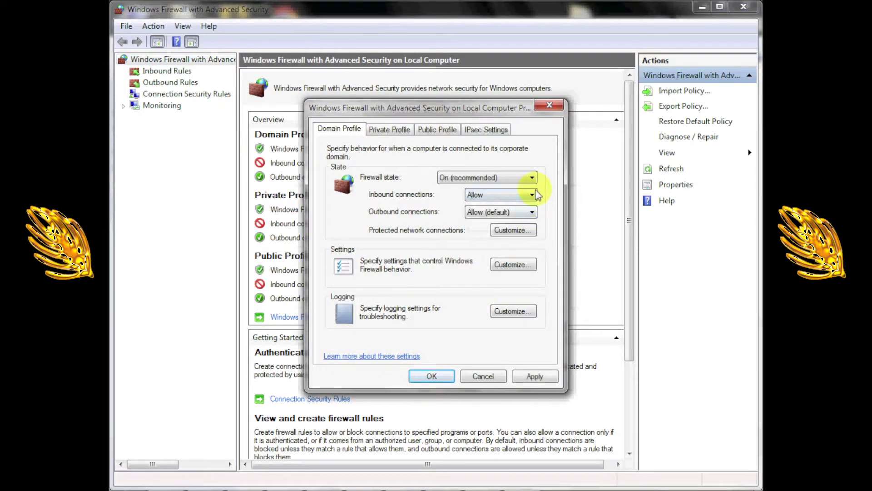
click(532, 179)
click(527, 197)
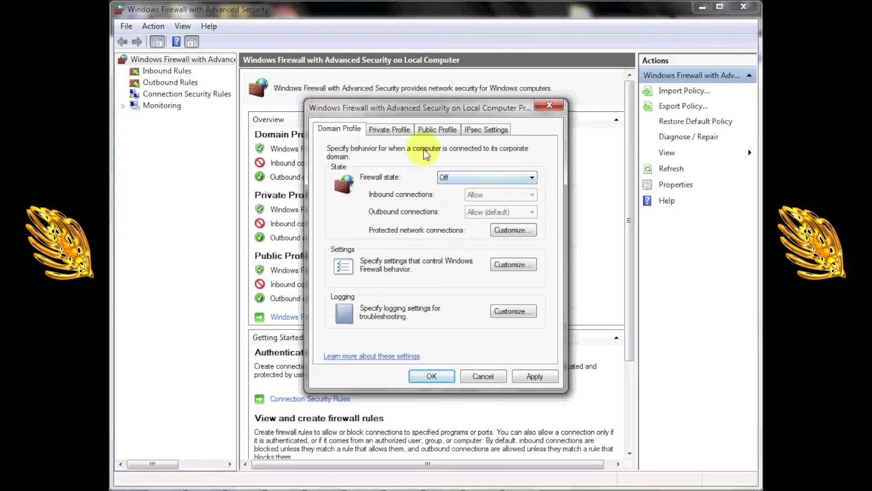
Step: Set the Private profile to allow inbound connections and firewall state Off
click(402, 132)
click(531, 195)
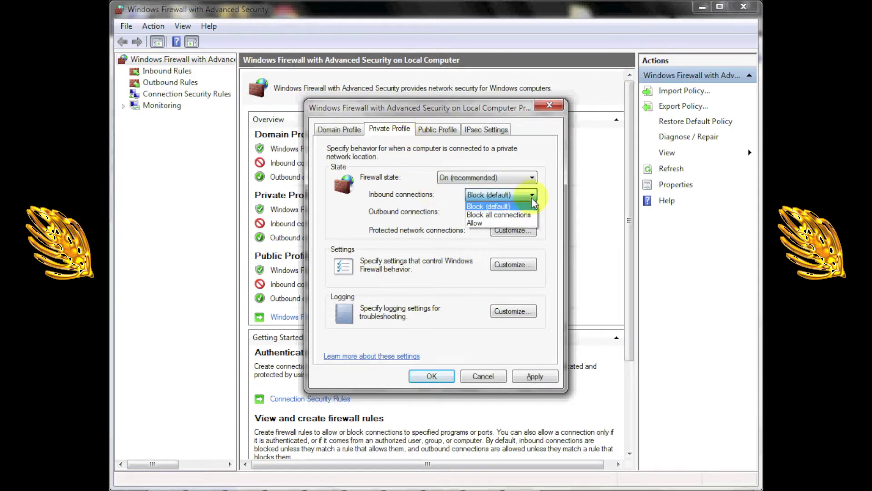
click(533, 224)
click(532, 177)
click(529, 194)
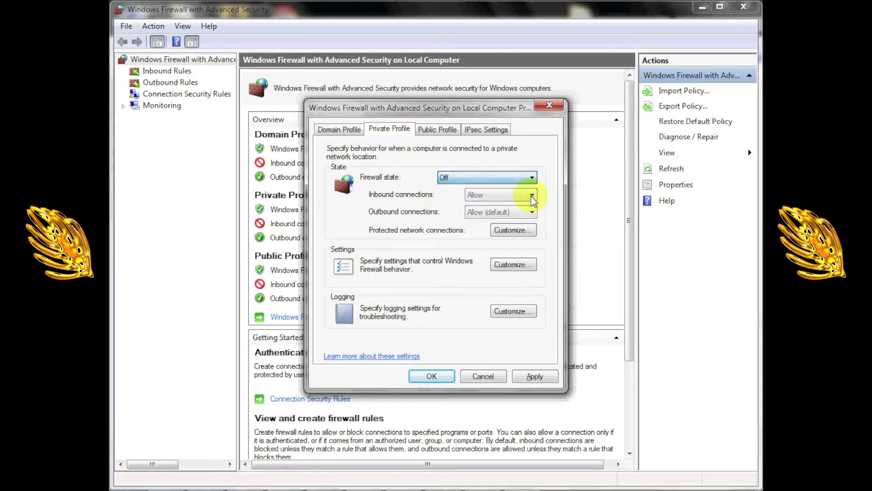
Step: Set the Public profile to allow inbound connections and firewall state Off
click(455, 132)
click(531, 195)
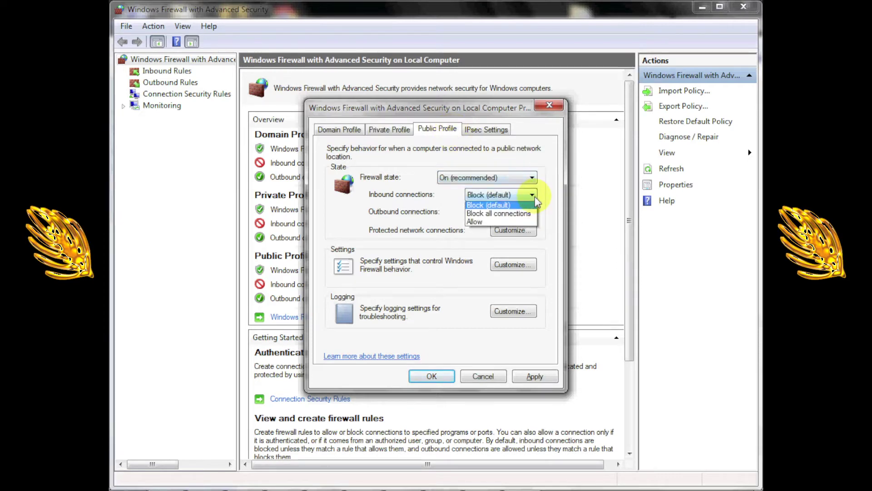
click(536, 223)
click(530, 177)
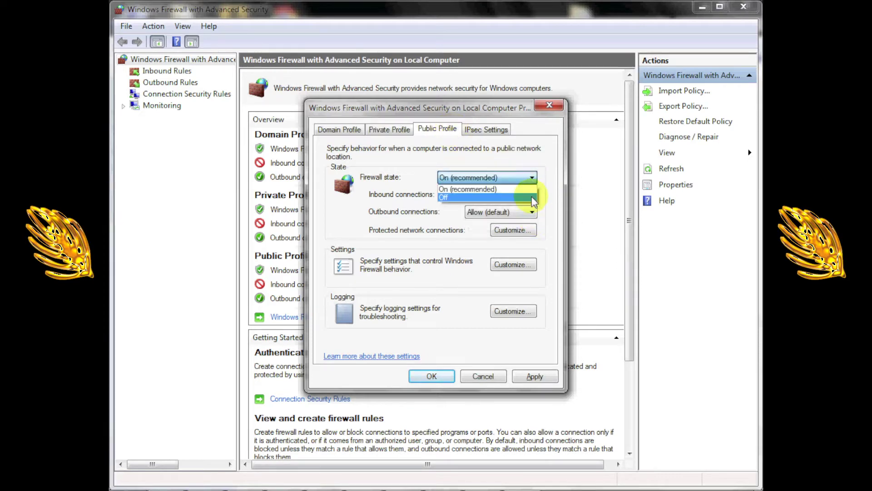
click(530, 194)
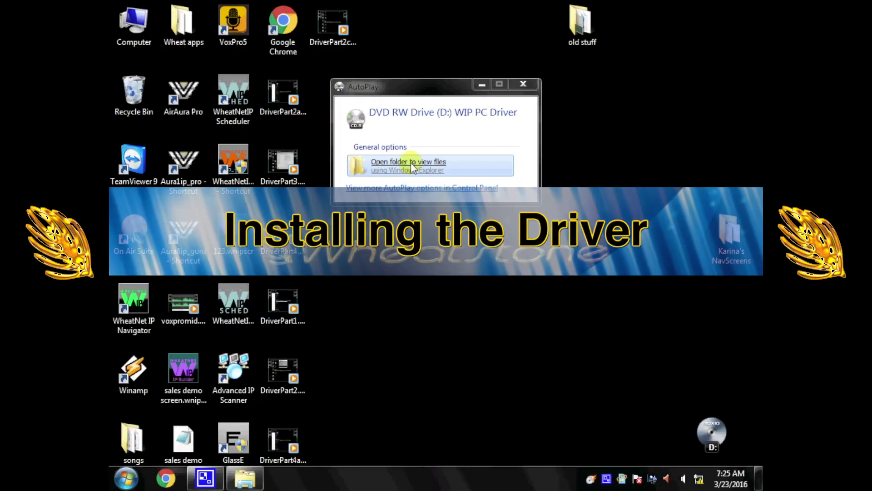
Step: Run setup_wnip_w7_3.3.6.exe from the driver disc, accept the license and include the Configure component
click(413, 169)
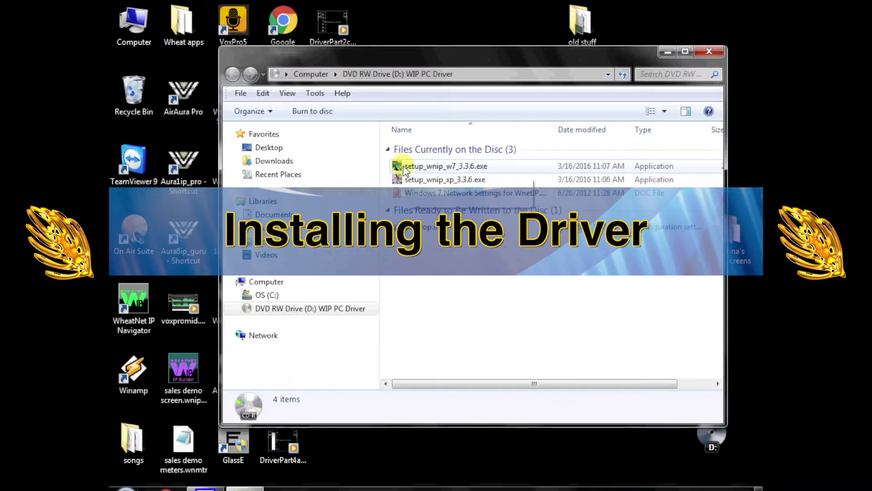
double_click(406, 169)
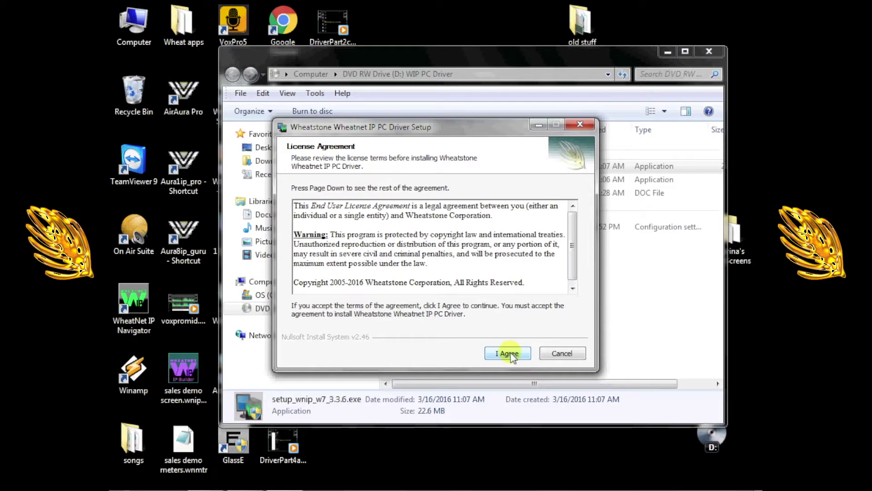
click(509, 354)
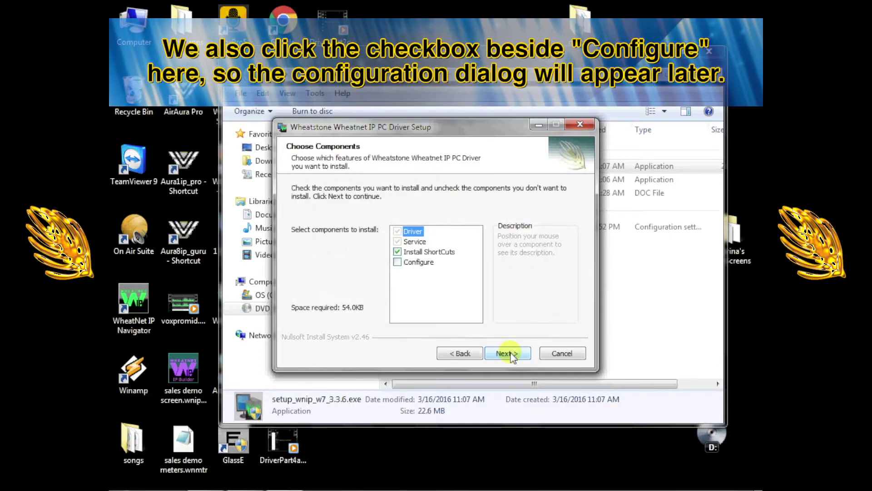
click(398, 263)
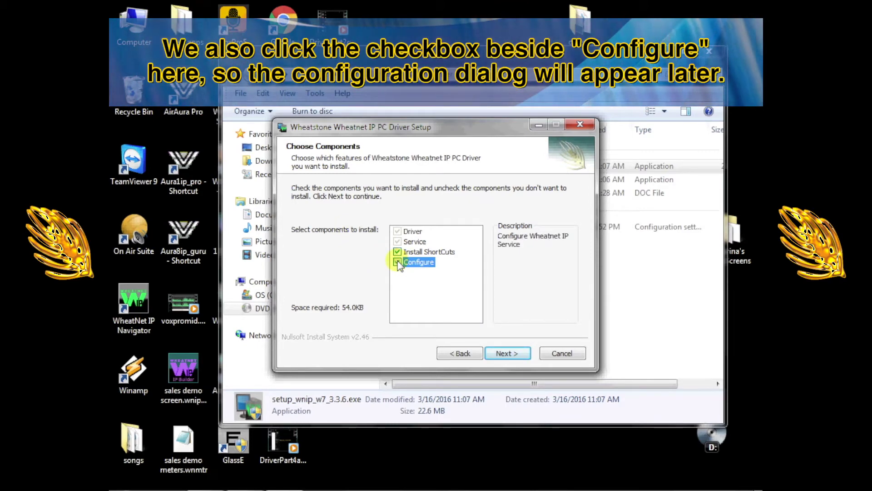
click(505, 354)
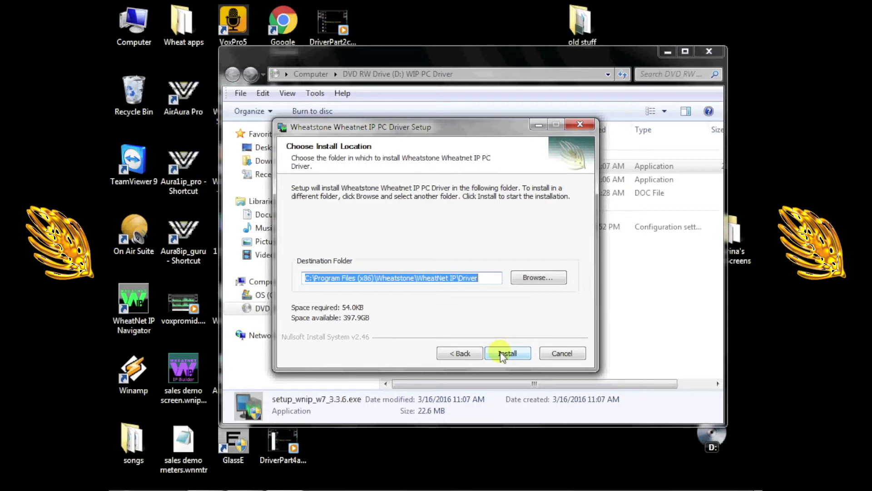
Step: Start the installation and approve the KEYLOK USBKey device software
click(501, 354)
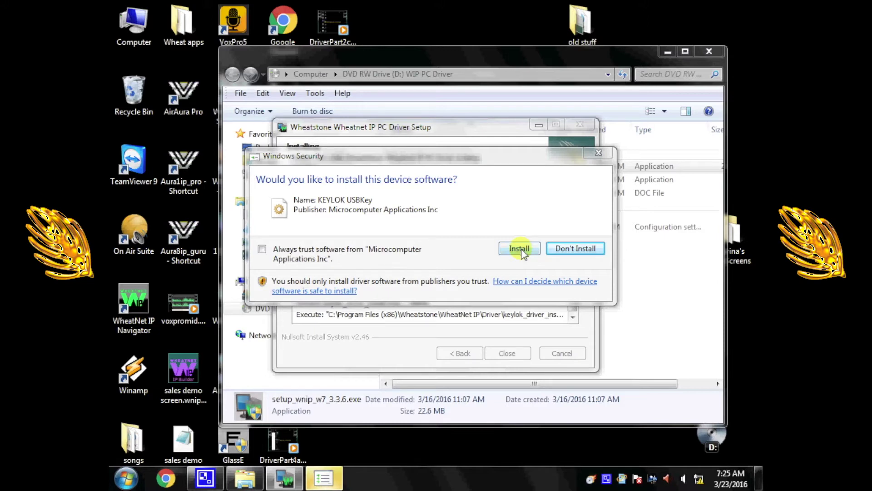
click(520, 249)
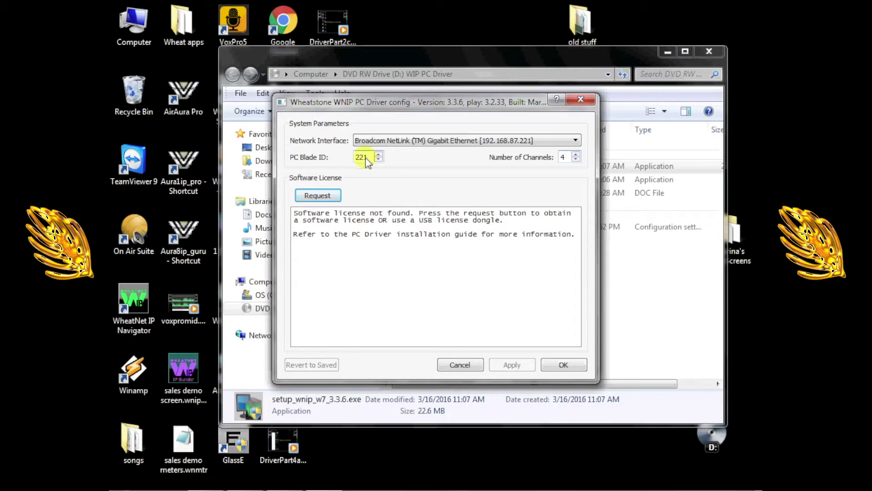
Step: Accept PC Blade ID 221 with 4 channels on the Broadcom gigabit network card
click(575, 140)
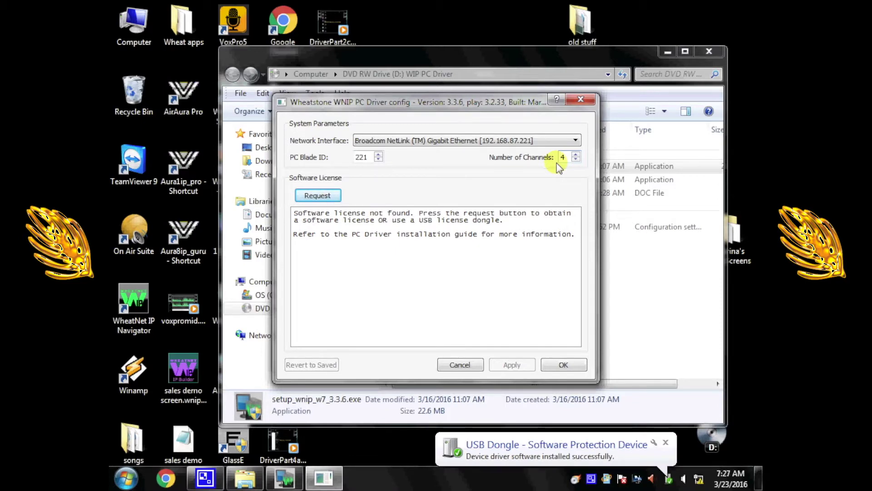
click(562, 366)
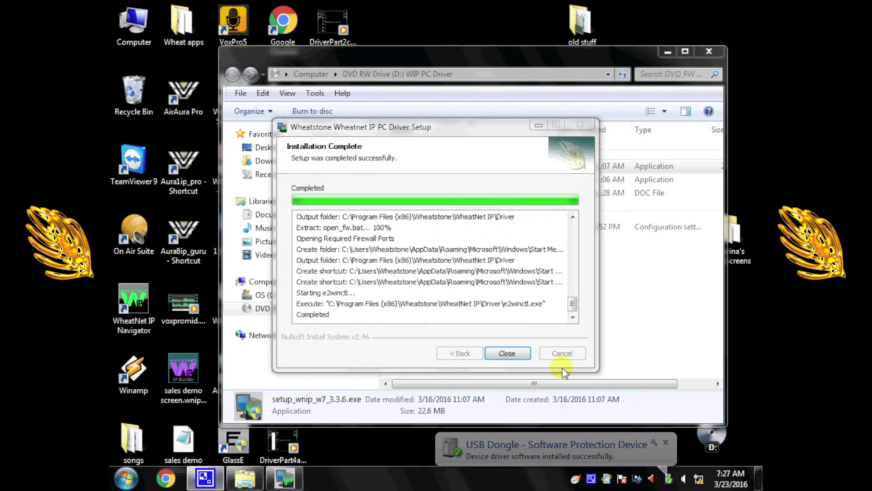
Step: Close the finished installer and launch Configure WheatNet IP driver from All Programs > Wheatstone > WheatNet IP
click(509, 354)
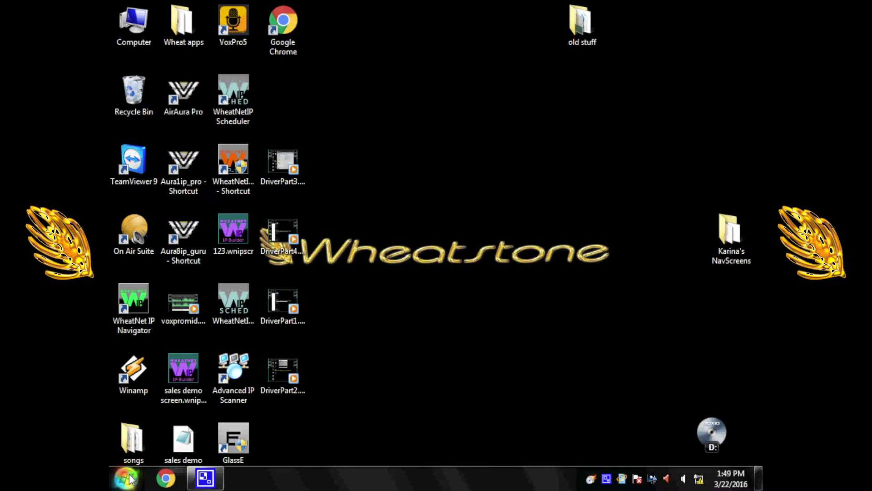
click(127, 478)
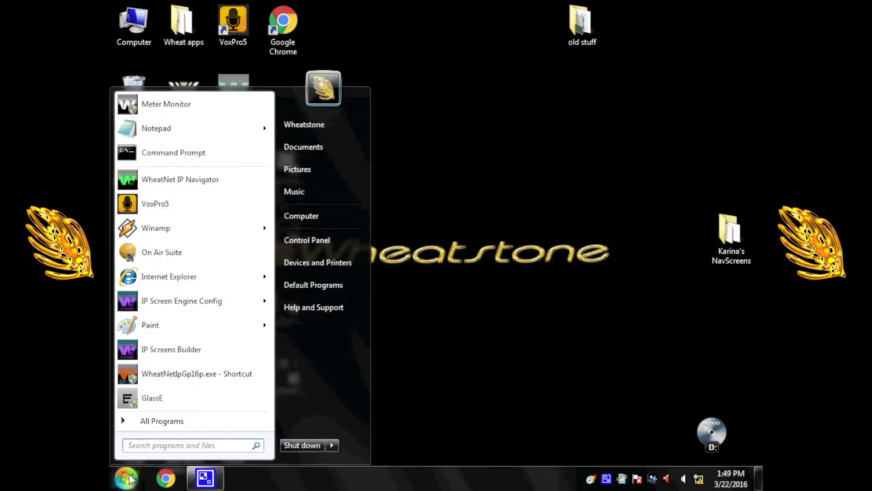
click(154, 422)
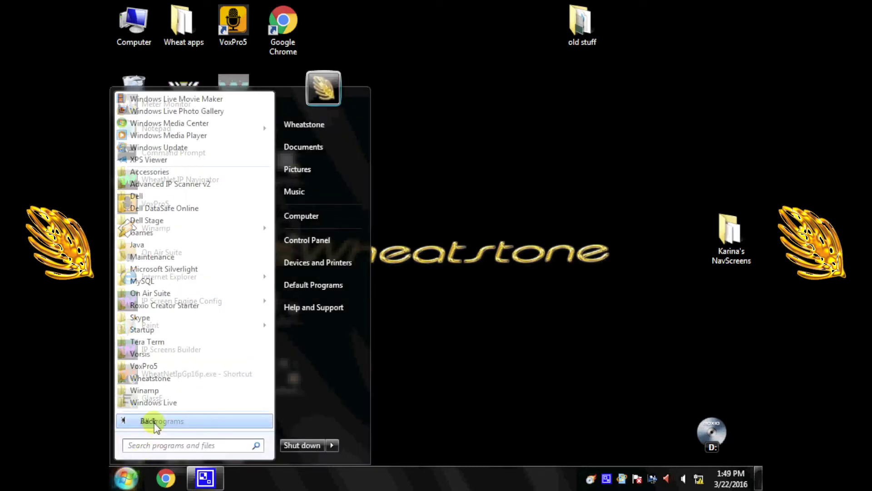
click(151, 378)
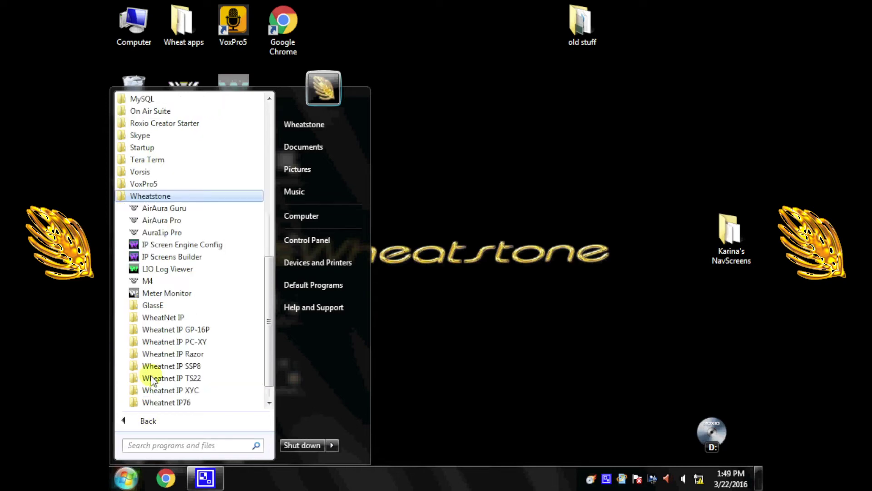
click(159, 319)
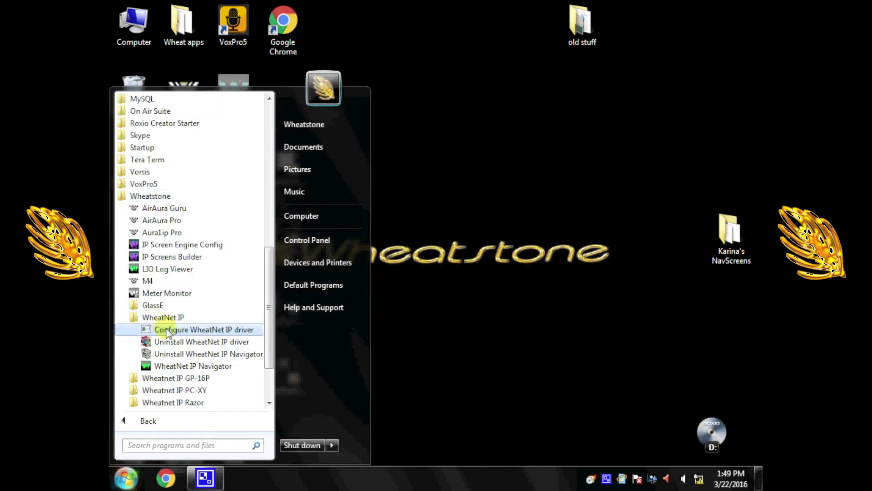
click(168, 331)
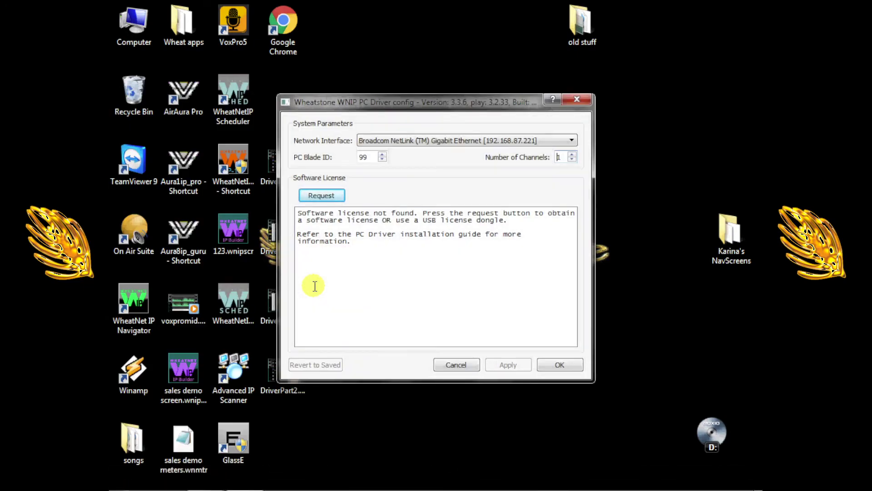
Step: Request a license via Obtain a License Key, copy the seed ID, then choose Enter a License Key
click(336, 197)
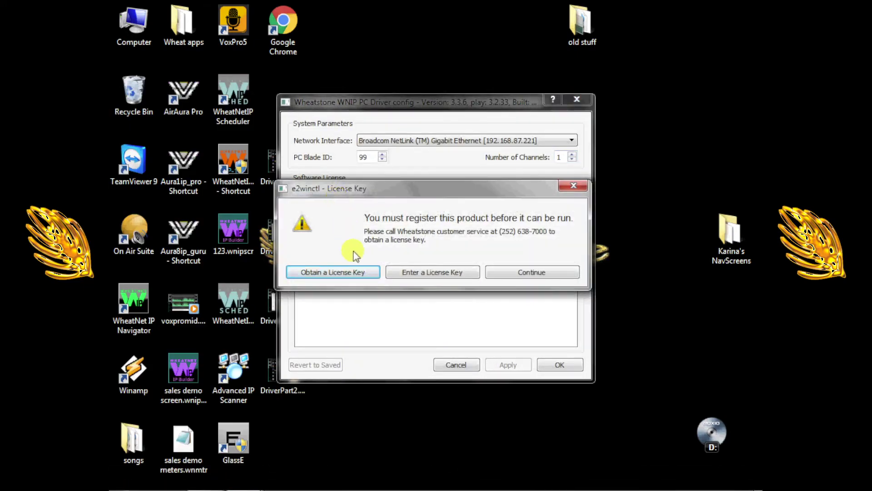
click(366, 273)
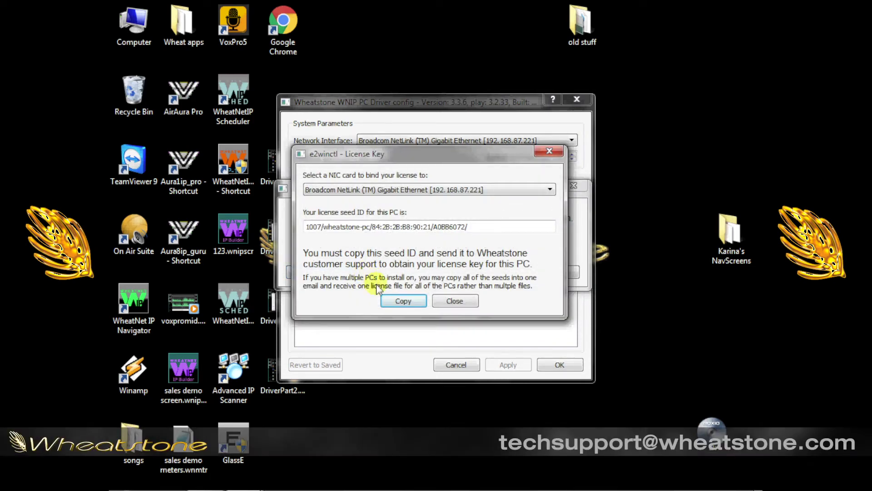
click(413, 301)
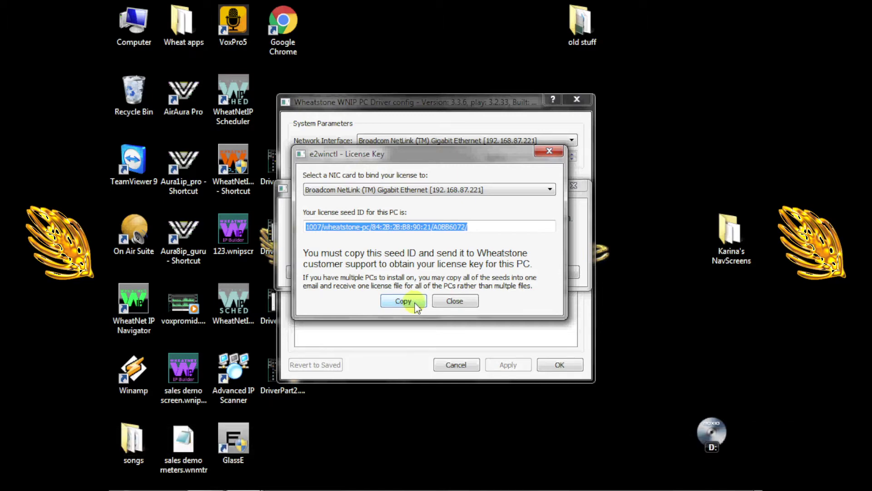
click(455, 300)
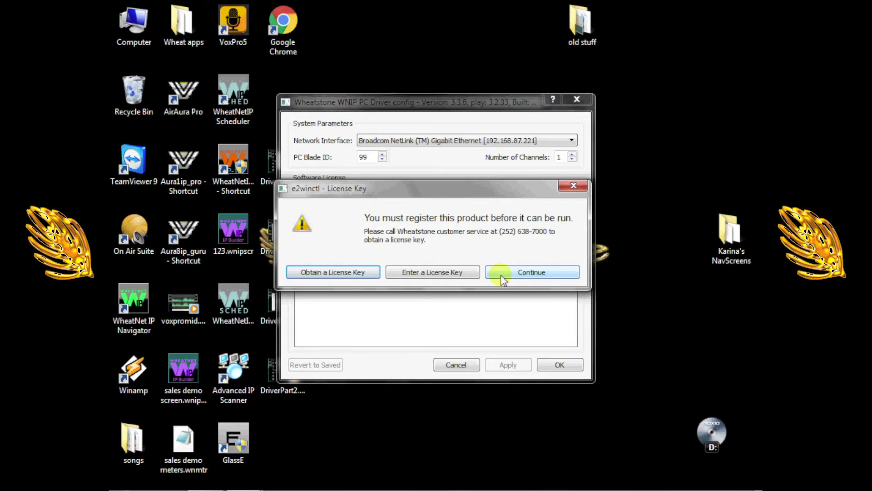
click(473, 274)
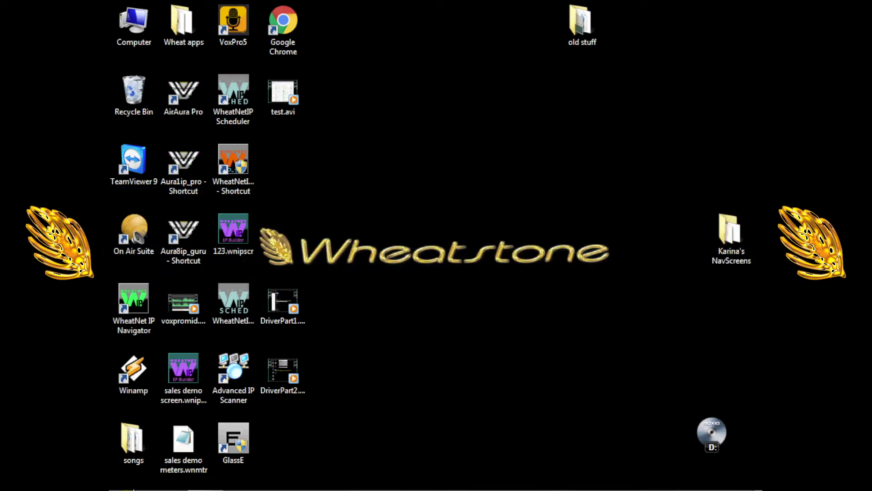
Step: Open the System properties page from the Computer window
click(127, 479)
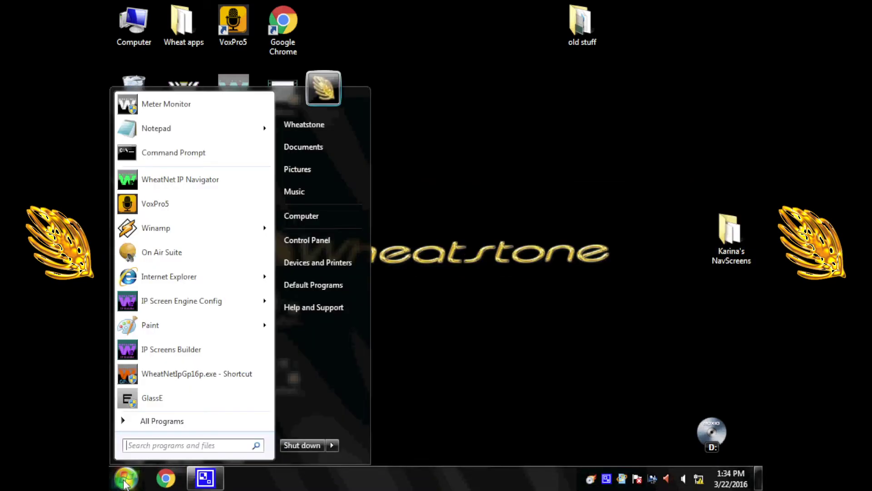
click(315, 216)
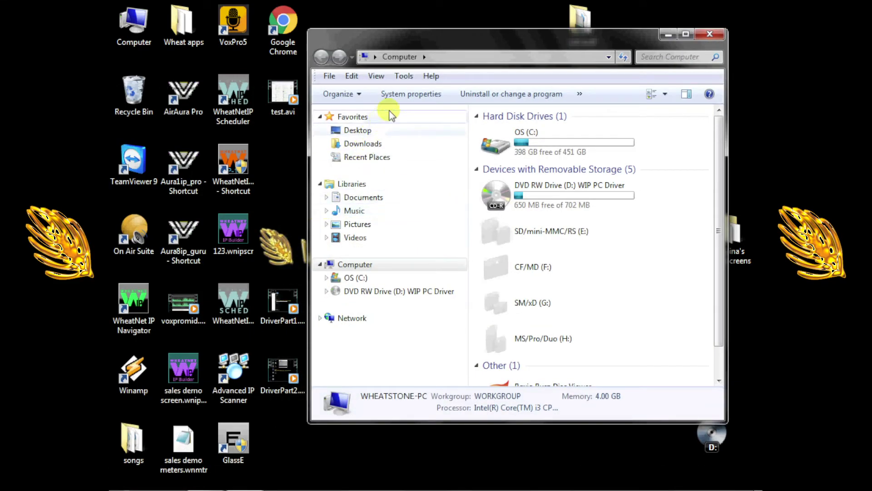
click(401, 98)
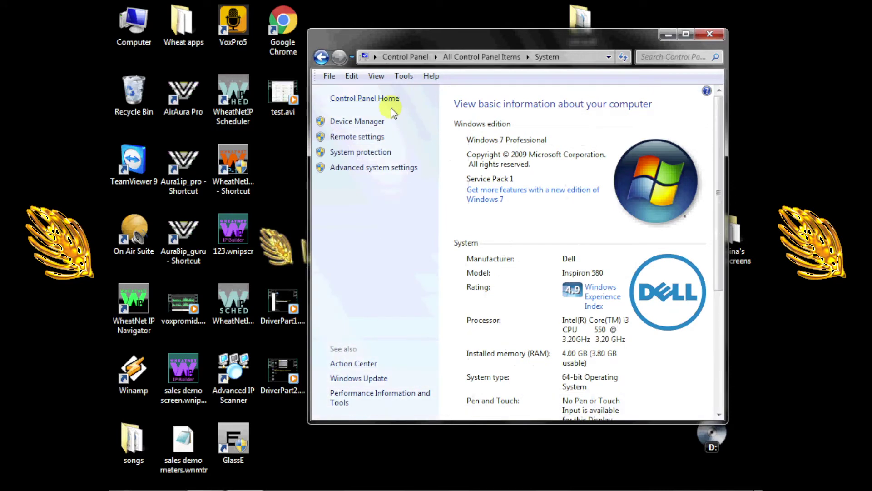
Step: Open Device Manager and stop the computer turning off the first USB Root Hub to save power
click(371, 121)
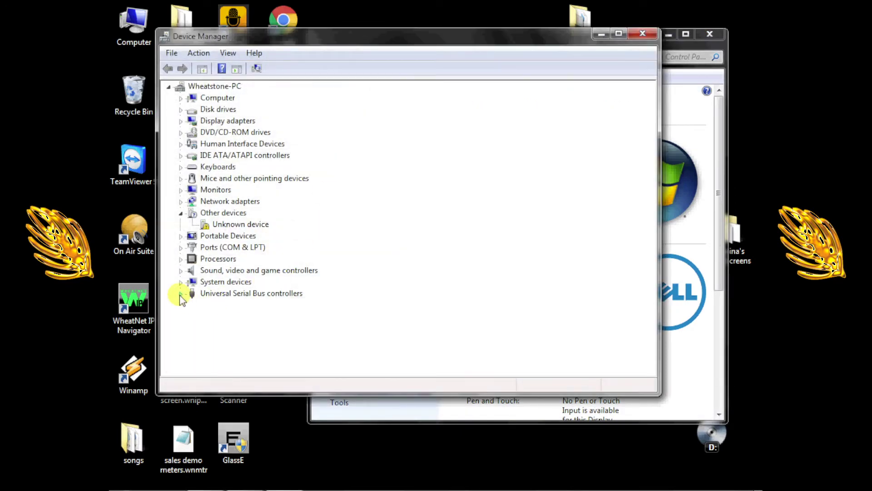
click(181, 294)
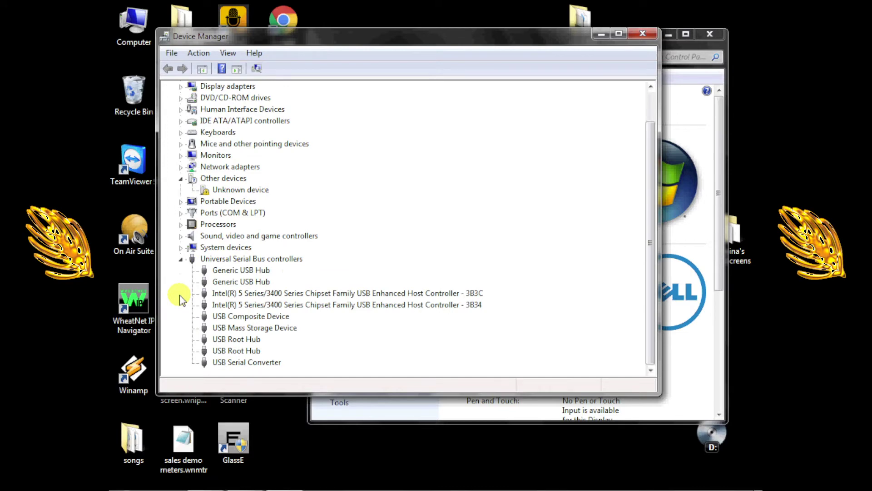
right_click(229, 341)
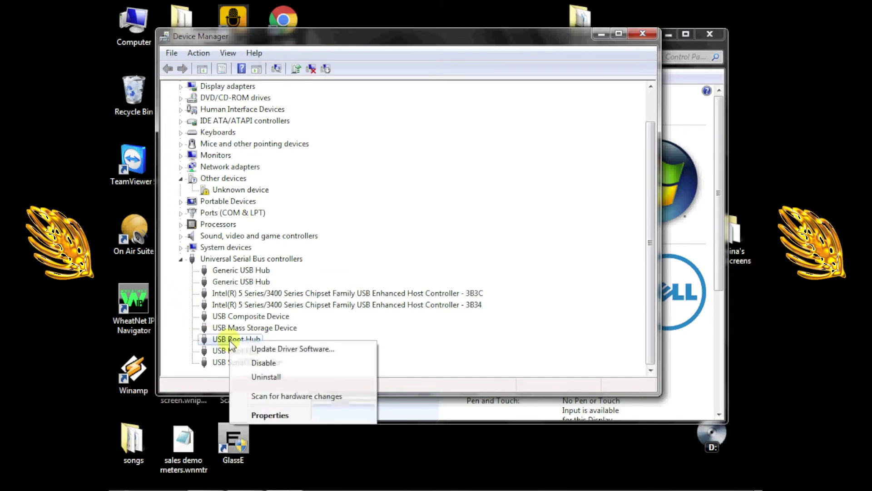
click(273, 415)
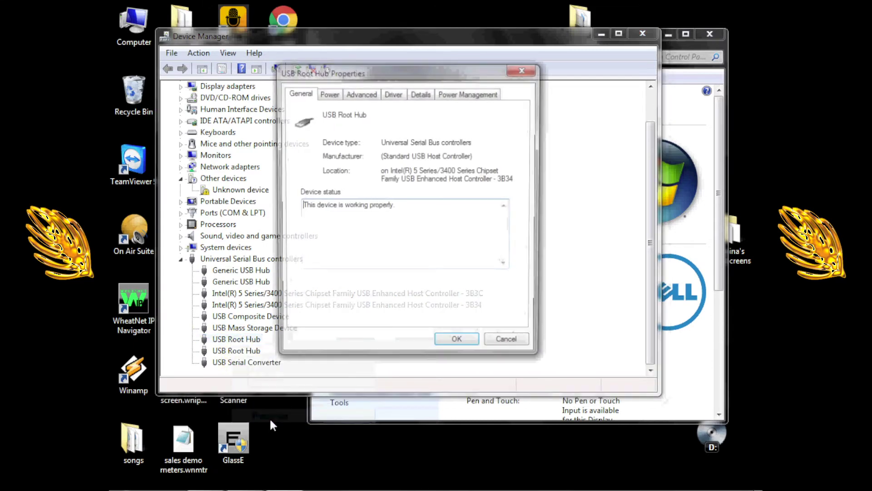
click(462, 96)
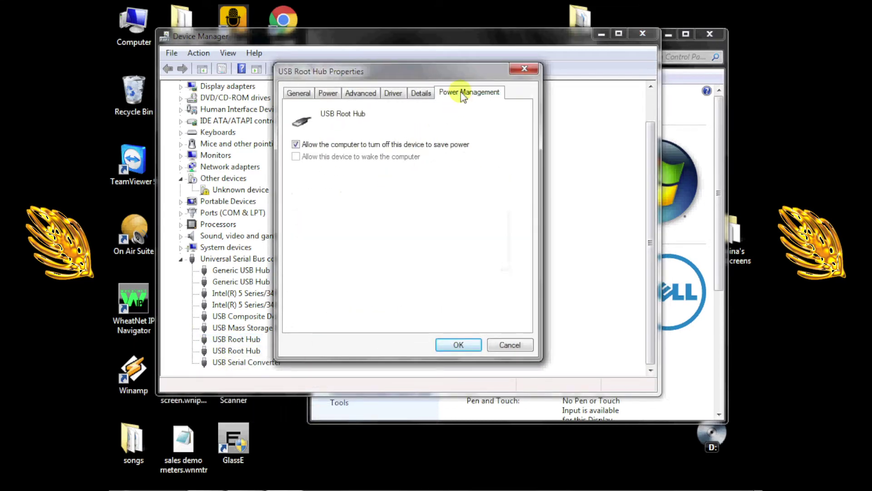
click(296, 145)
click(296, 145)
click(449, 345)
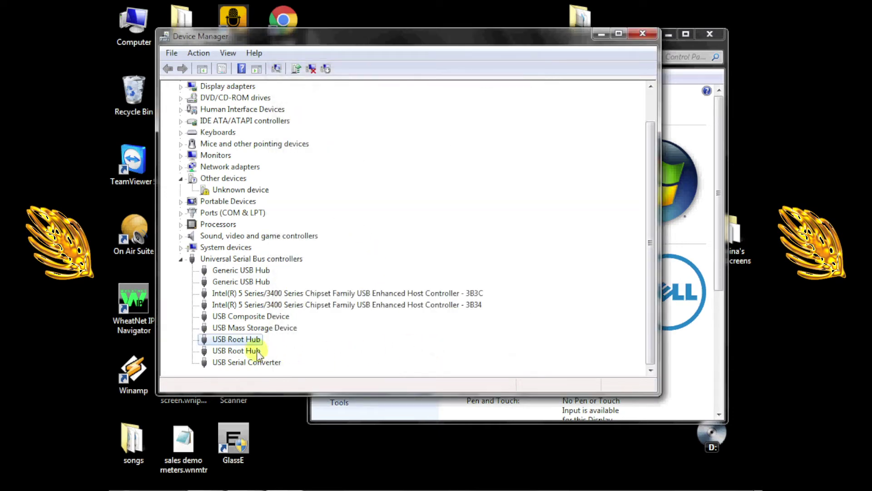
Step: Disable power saving on the second USB Root Hub and close Device Manager
right_click(241, 351)
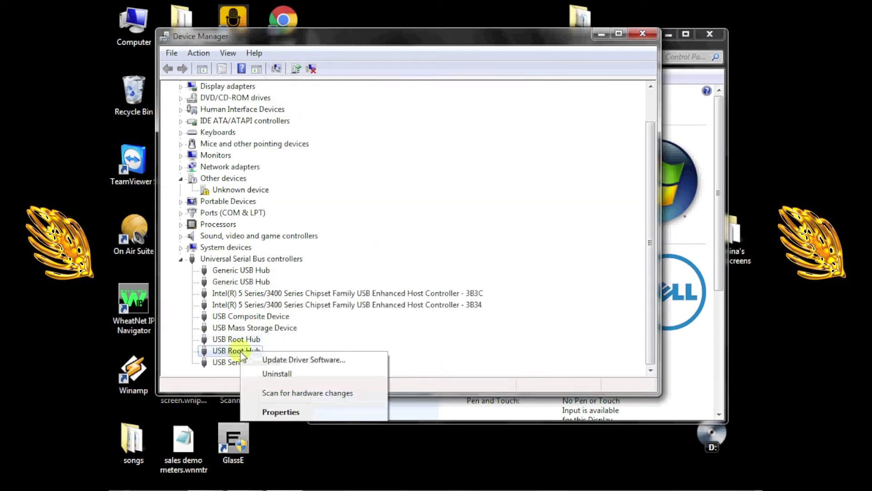
click(277, 412)
click(462, 94)
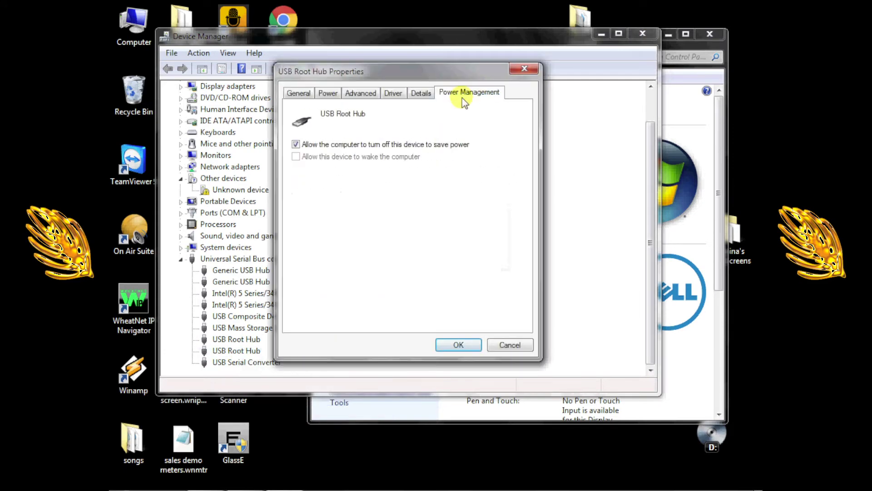
click(296, 145)
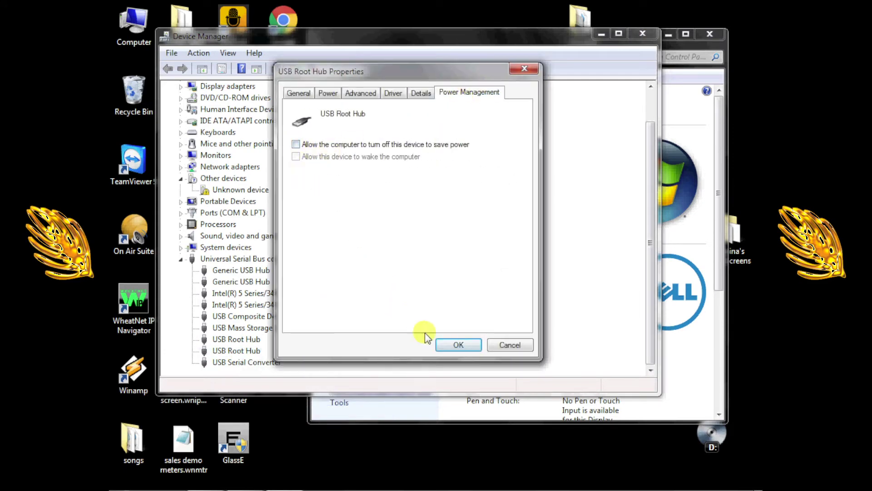
click(450, 343)
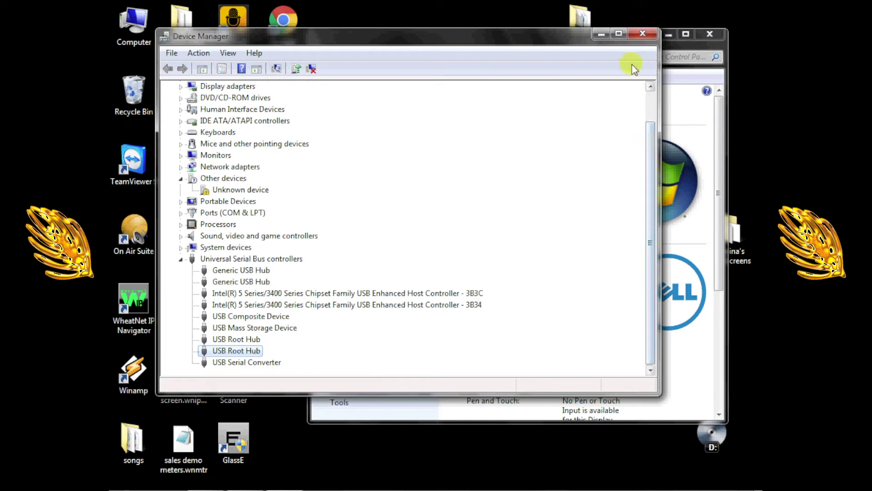
click(637, 34)
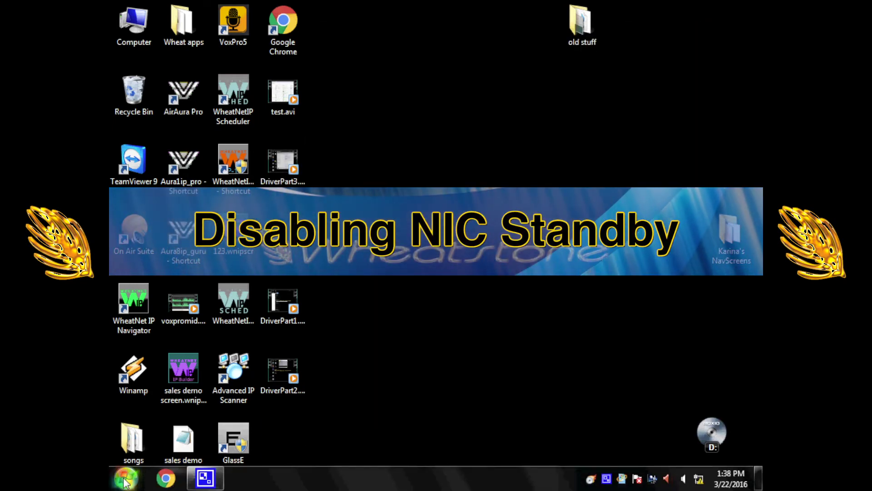
Step: Open Device Manager from the Start menu by way of Control Panel
click(126, 478)
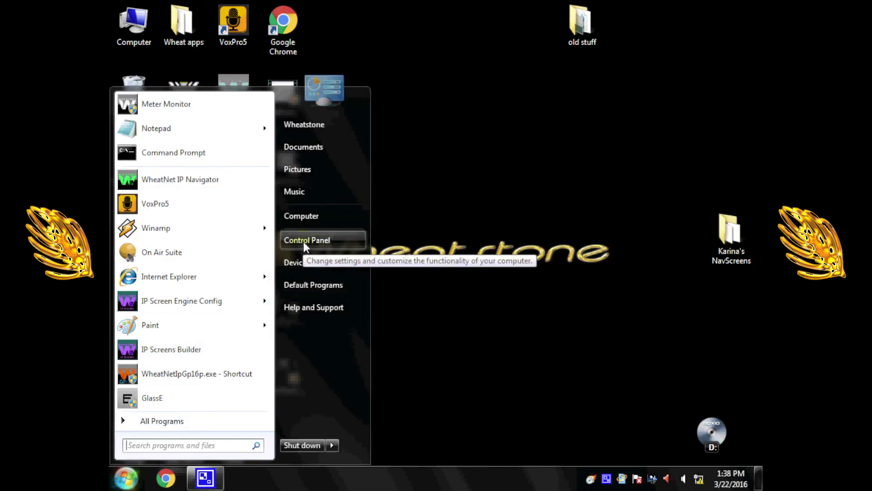
click(304, 241)
click(275, 272)
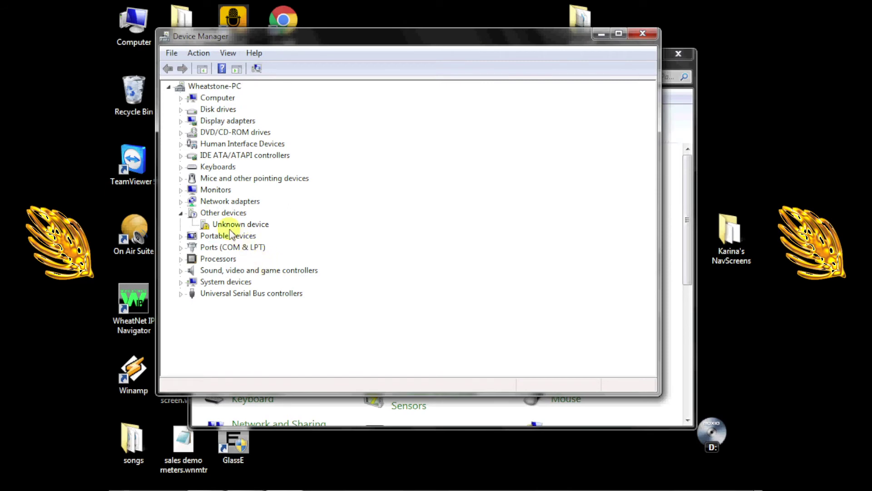
Step: Disable 'Allow the computer to turn off this device' for the Broadcom NetLink adapter, then close the windows
click(181, 201)
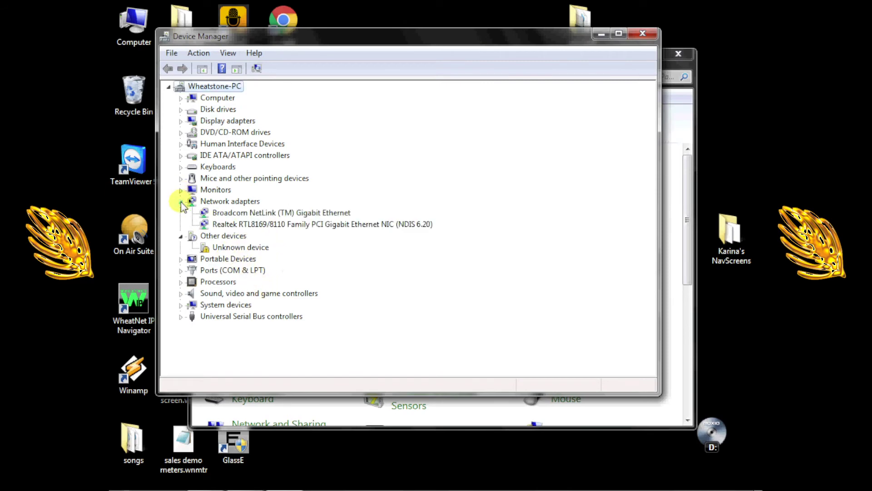
right_click(249, 214)
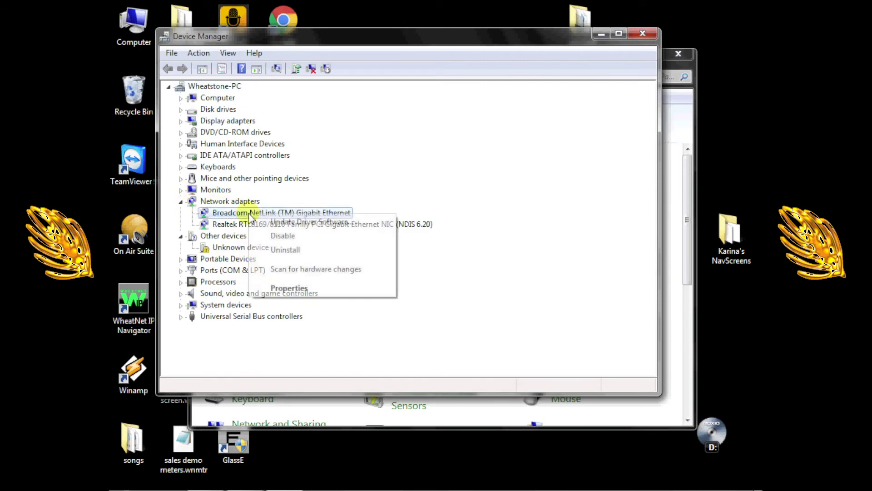
click(289, 288)
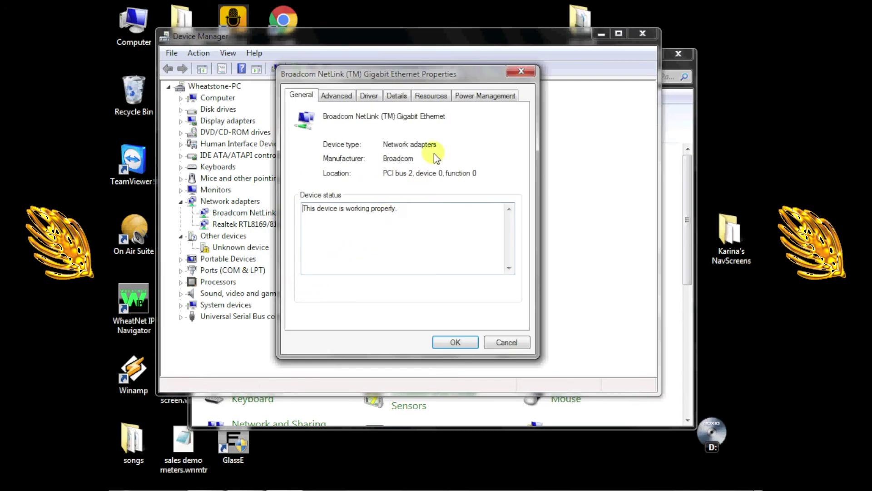
click(483, 96)
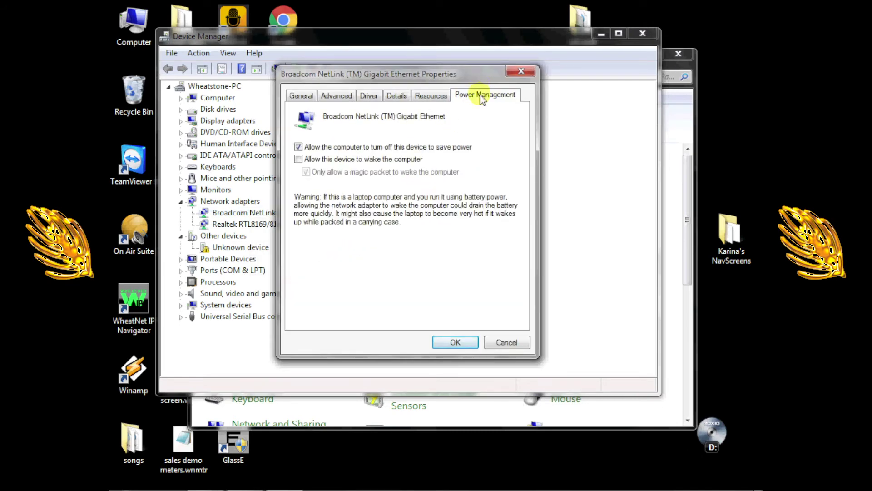
click(299, 147)
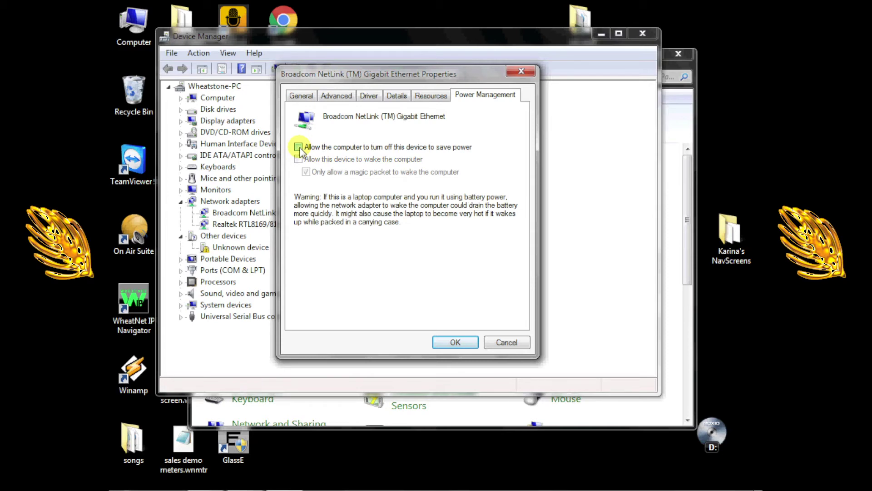
click(438, 342)
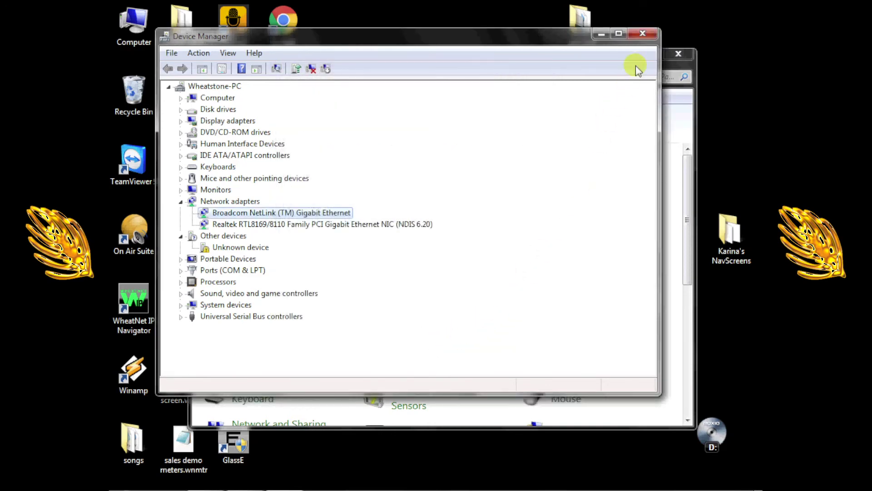
click(641, 34)
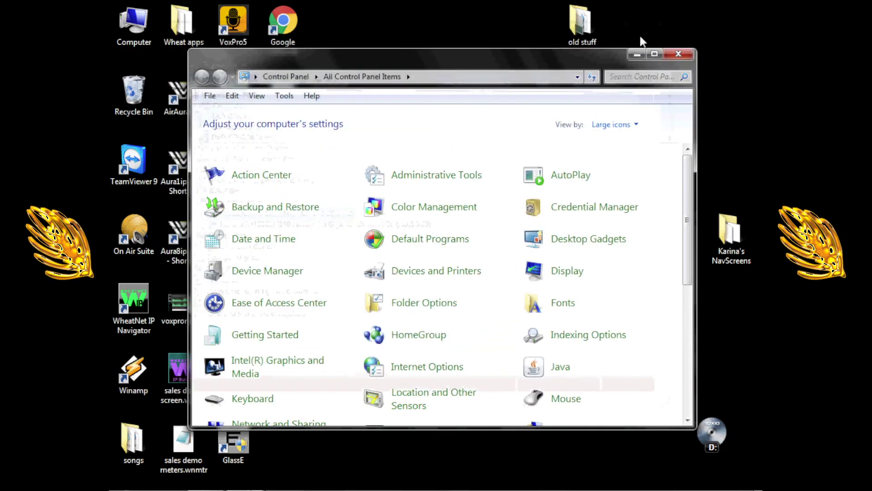
click(669, 55)
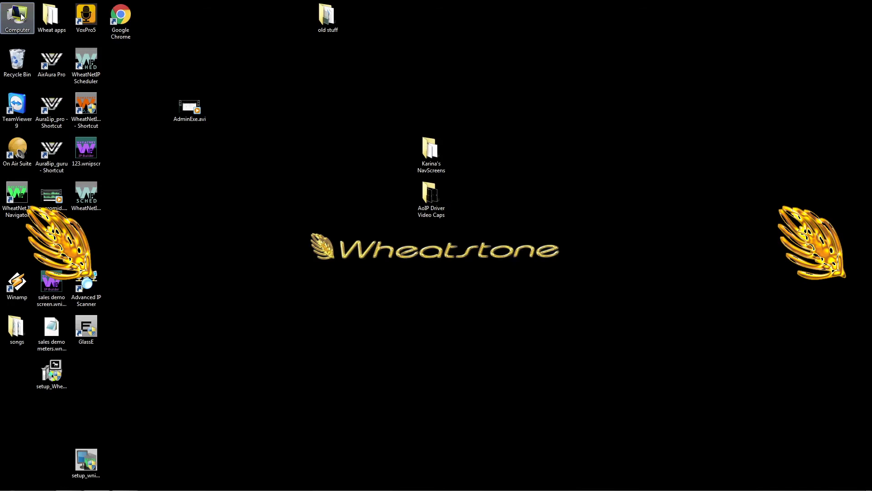
Step: Open the Computer view of drives from the desktop icon
double_click(17, 17)
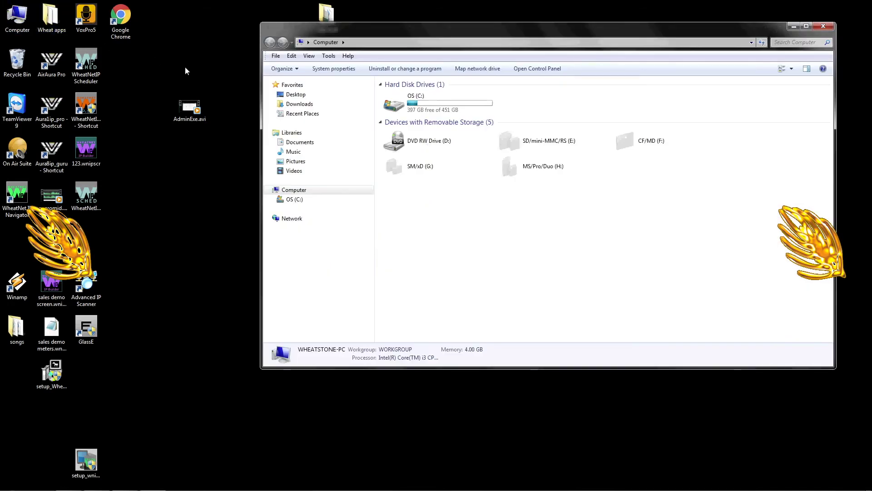
Step: Browse to C:\Program Files (x86)\Wheatstone\WheatNet IP\Driver and bring up e2winctl.exe's context menu
double_click(387, 104)
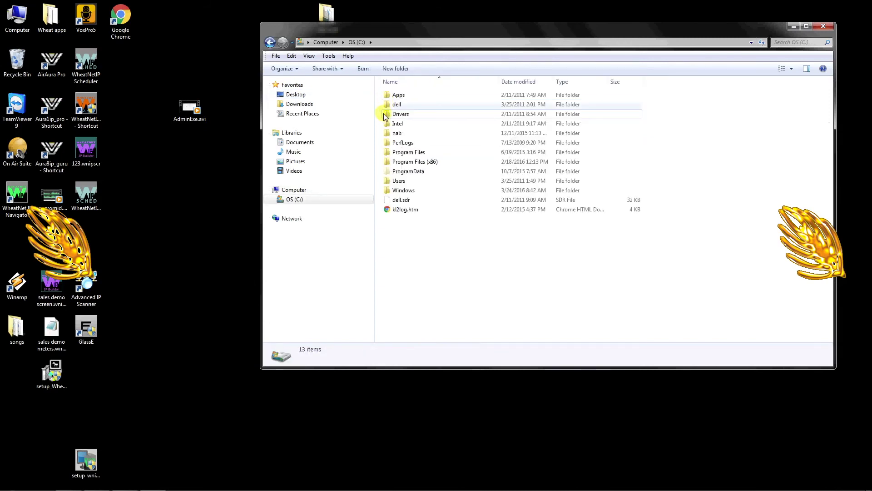
double_click(385, 164)
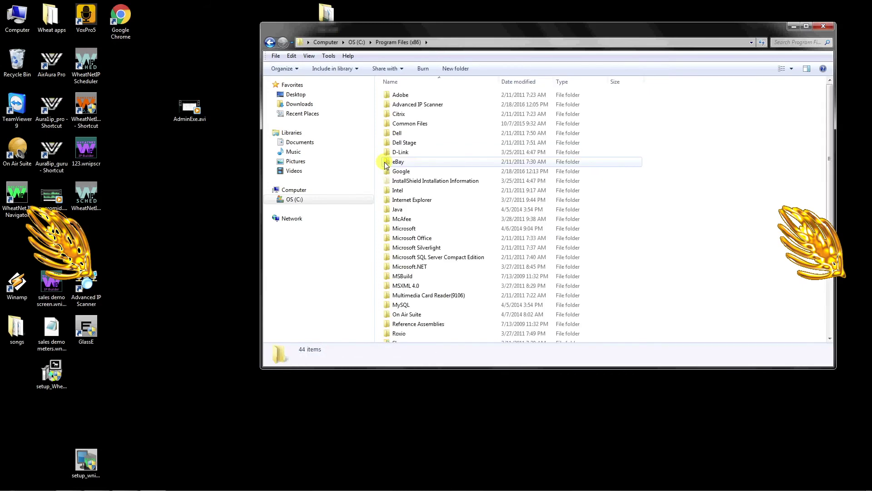
scroll(385, 164, down, 5)
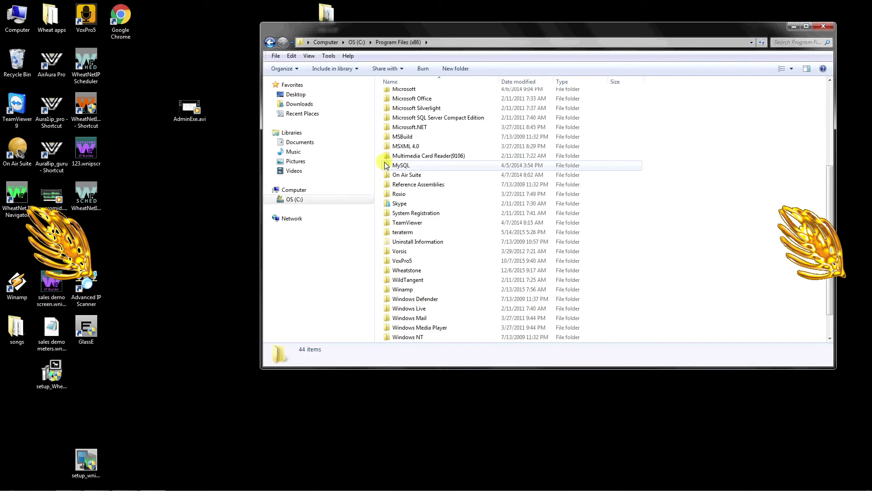
double_click(387, 270)
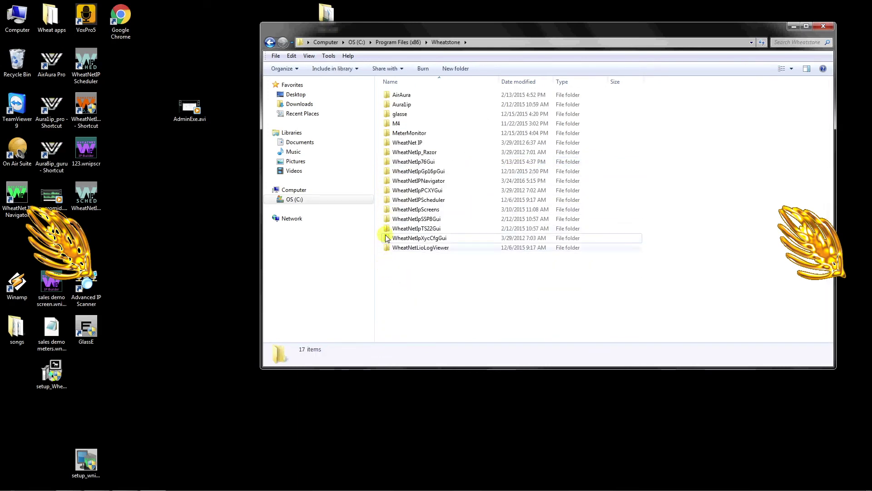
double_click(388, 142)
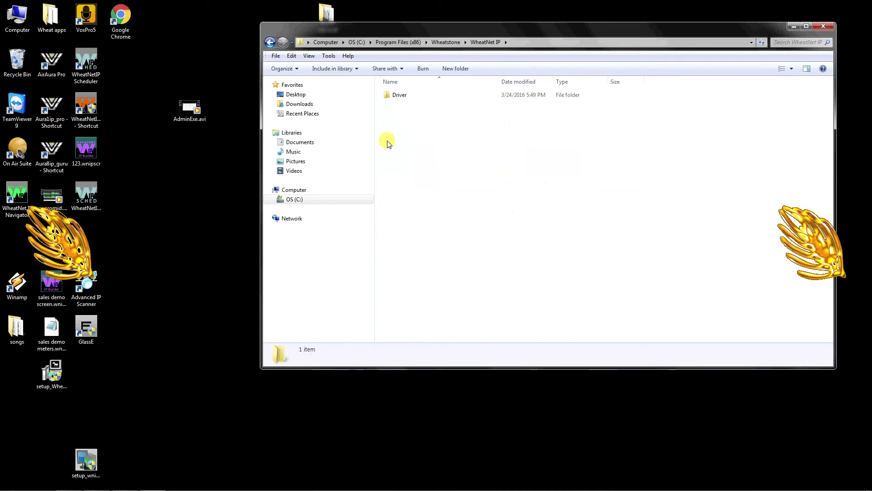
click(387, 96)
double_click(387, 96)
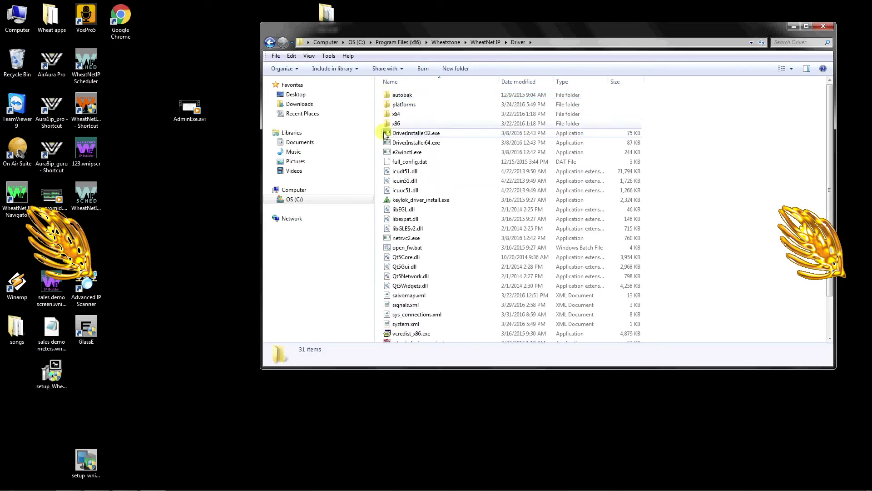
right_click(388, 152)
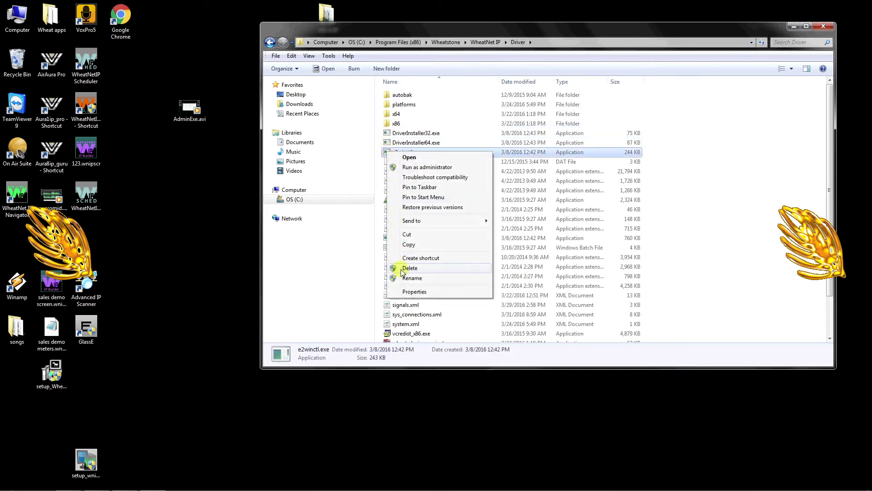
Step: Enable 'Run this program as an administrator' in e2winctl.exe's Compatibility properties and apply it
click(414, 292)
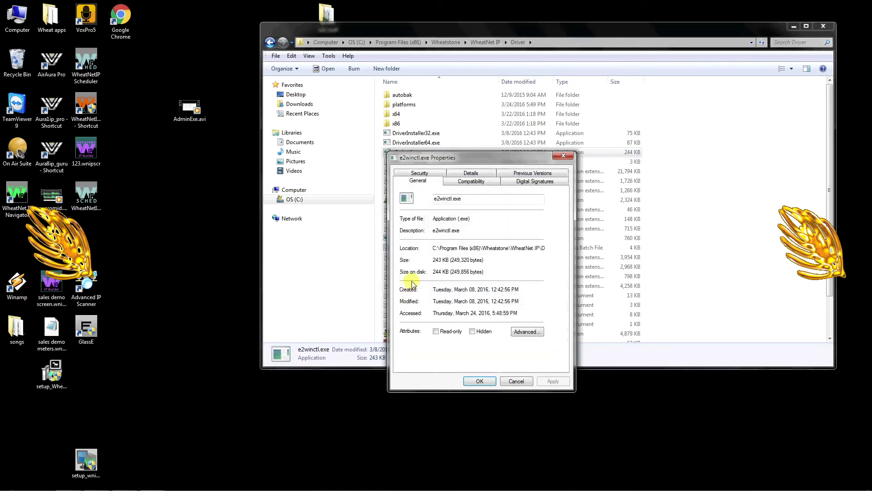
click(455, 183)
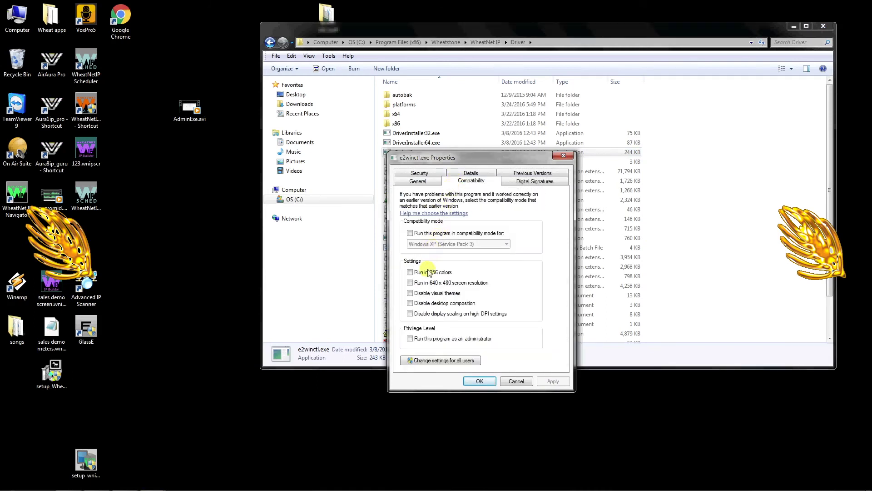
click(410, 339)
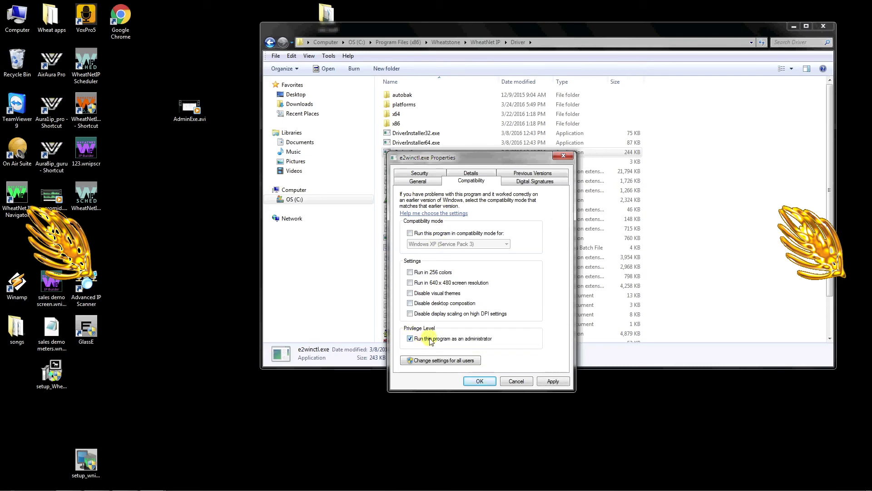
click(551, 382)
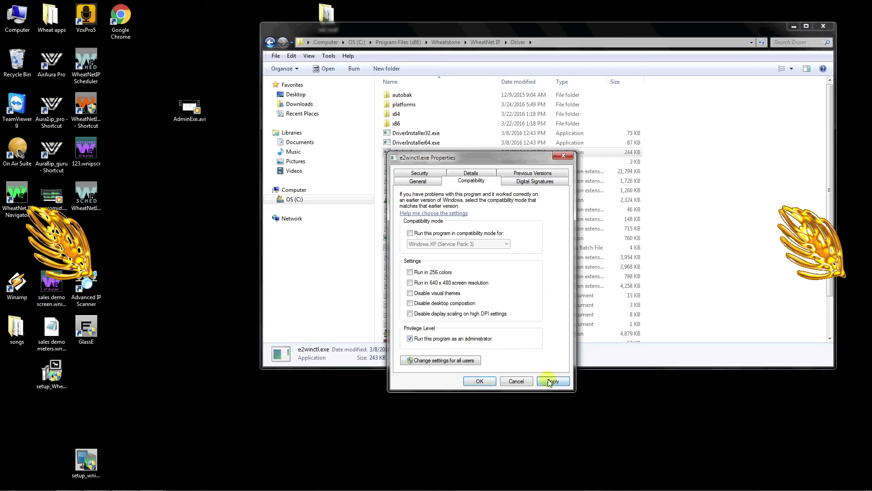
click(479, 382)
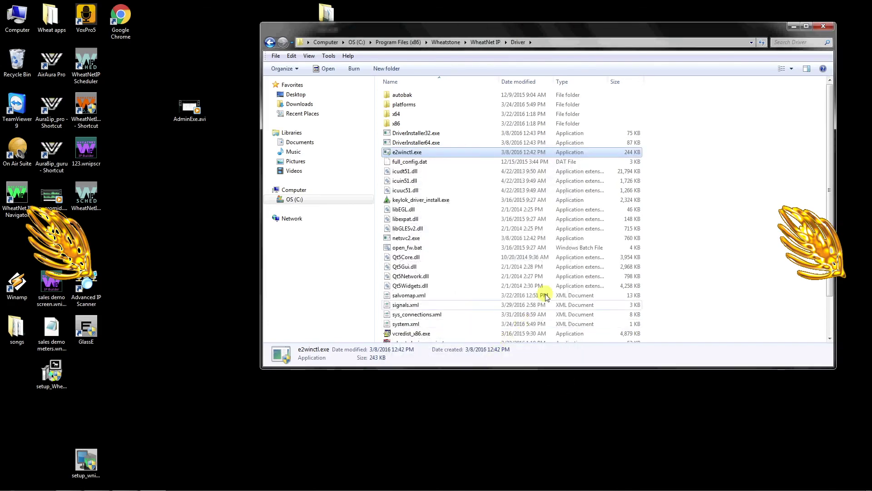